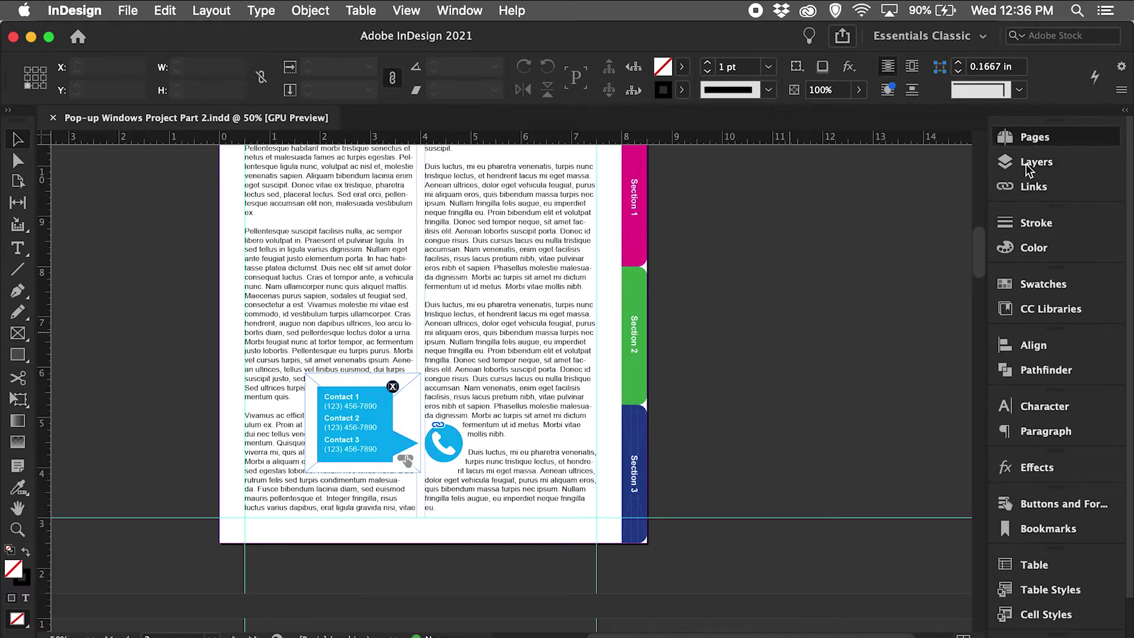
# - Open the A-Master page and select the green Section 2 tab button
pyautogui.doubleClick(958, 180)
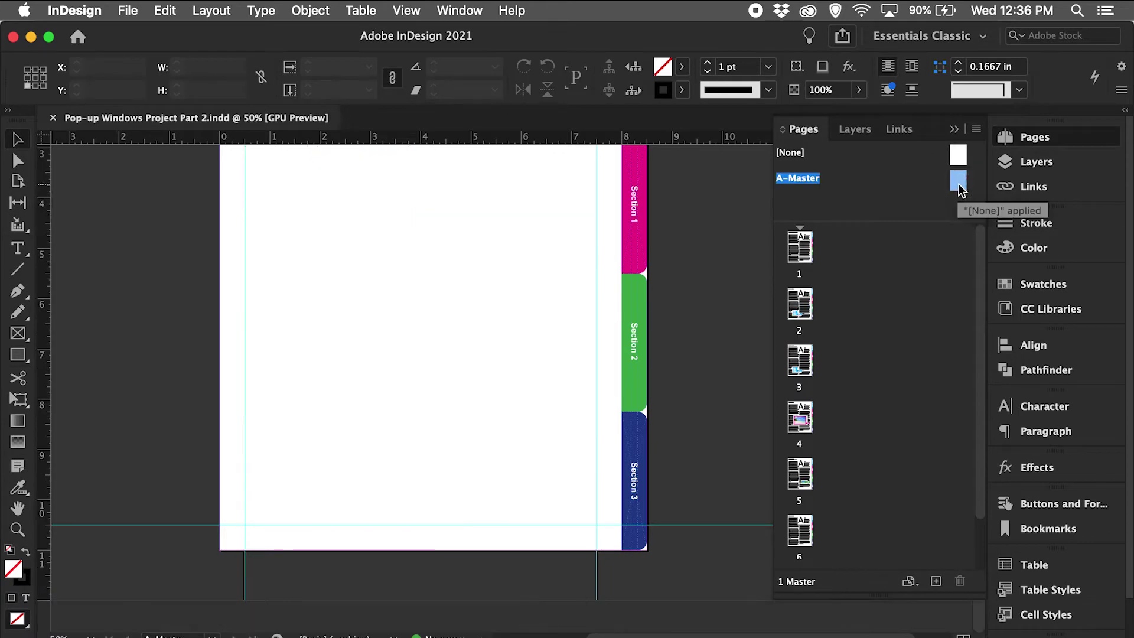
pyautogui.click(1017, 138)
pyautogui.scroll(5, 794, 288)
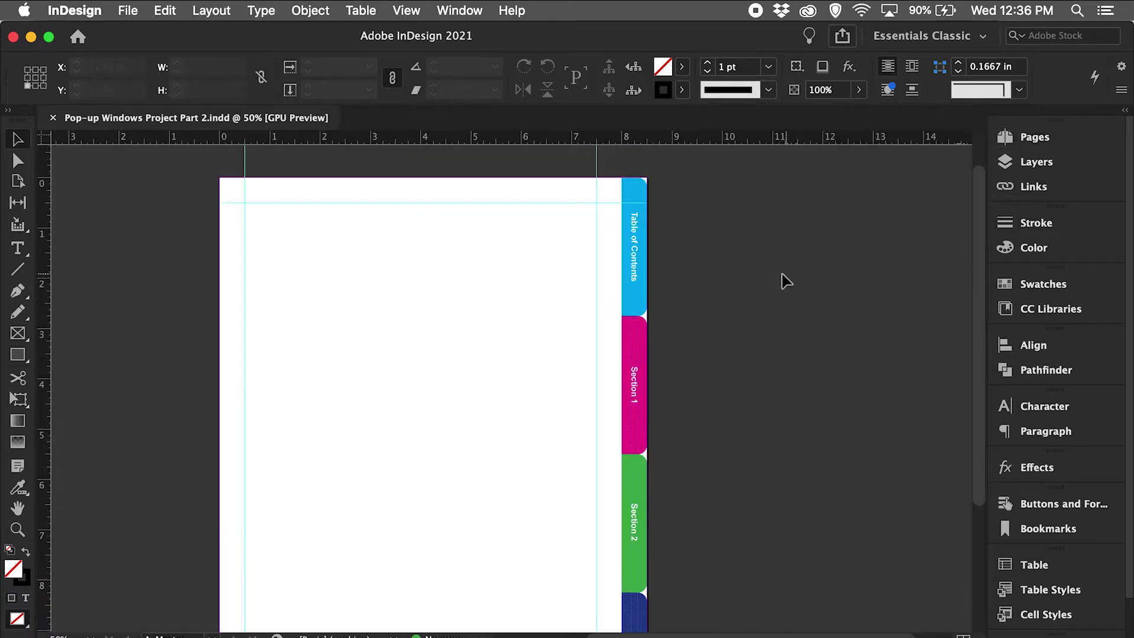
pyautogui.scroll(-3, 738, 378)
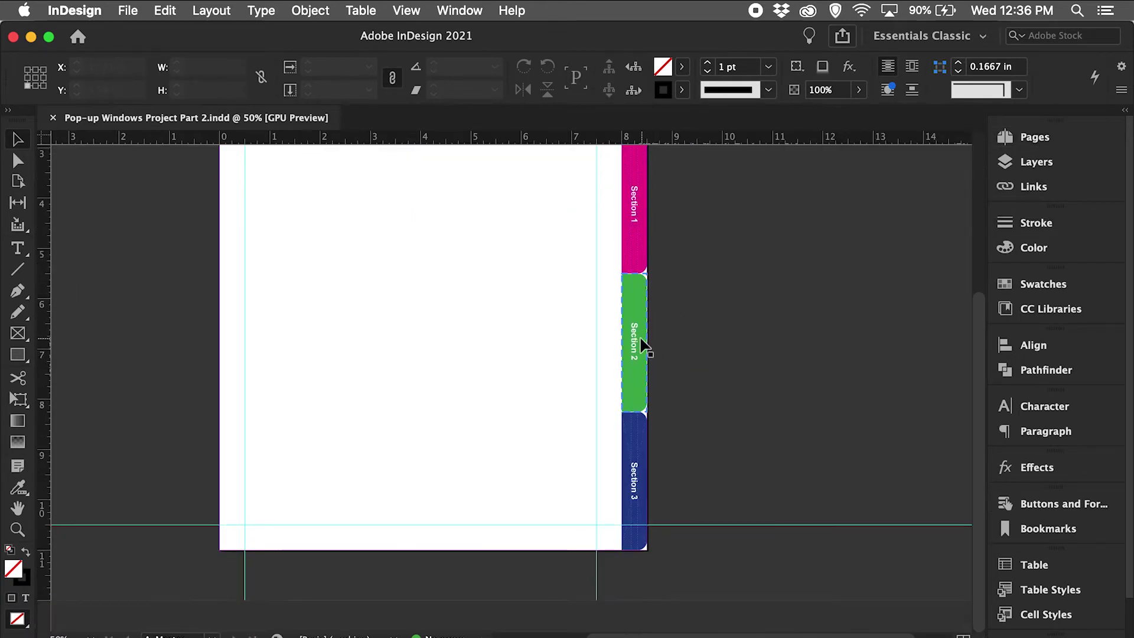
pyautogui.click(639, 343)
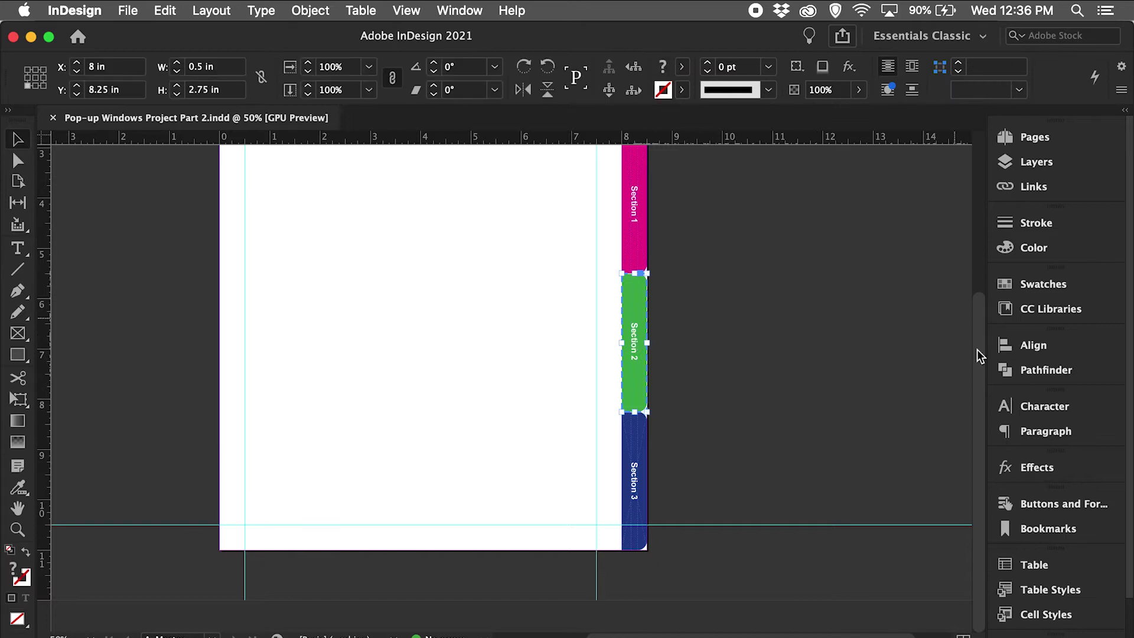
# - Replace the Section 2 tab's Go To Destination action with Go To Page targeting page 4
pyautogui.click(1100, 505)
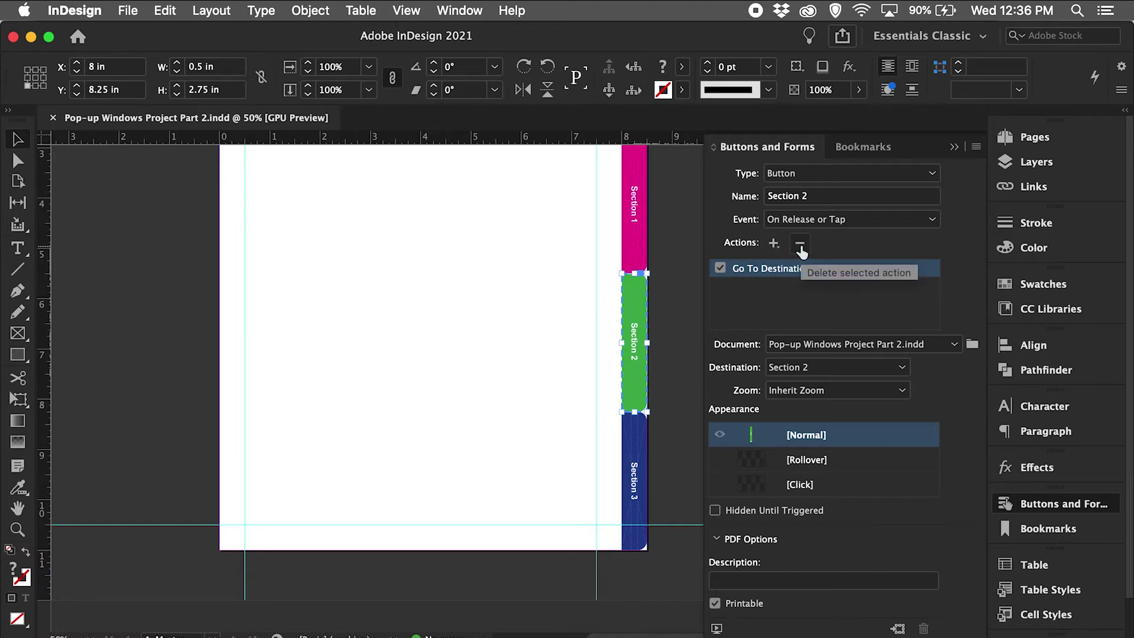
pyautogui.click(801, 247)
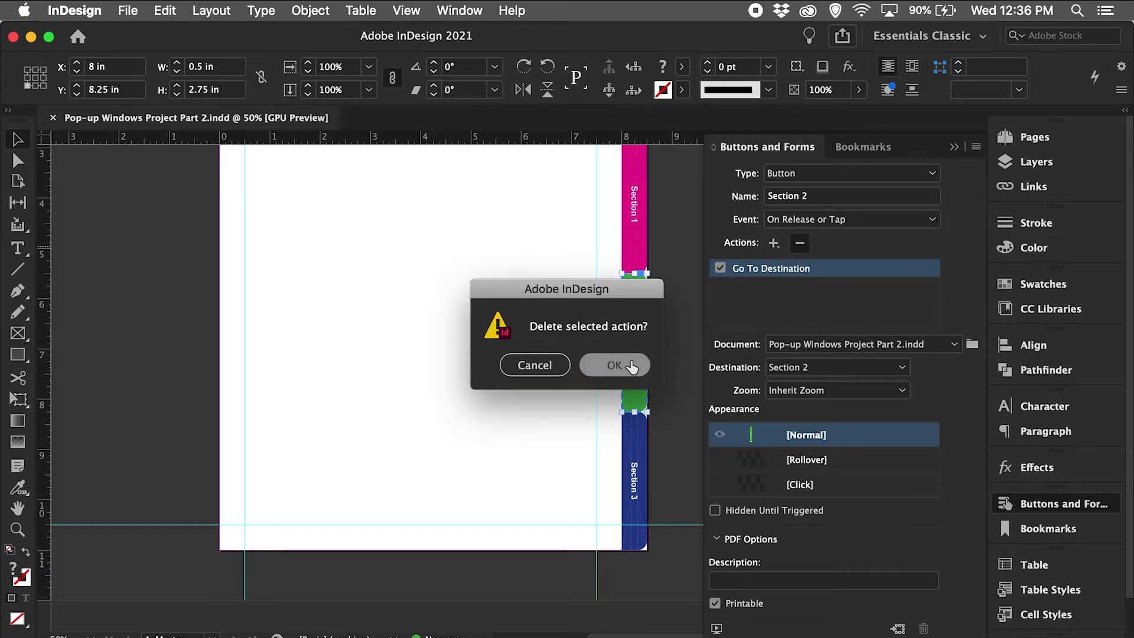
pyautogui.click(631, 367)
pyautogui.click(775, 308)
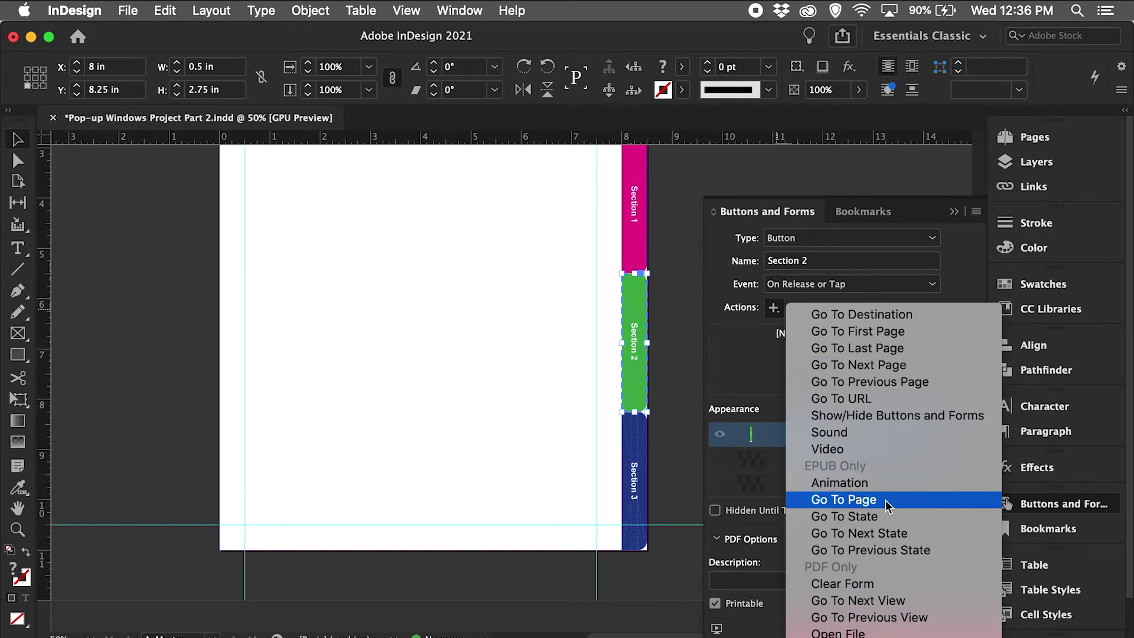
pyautogui.click(889, 507)
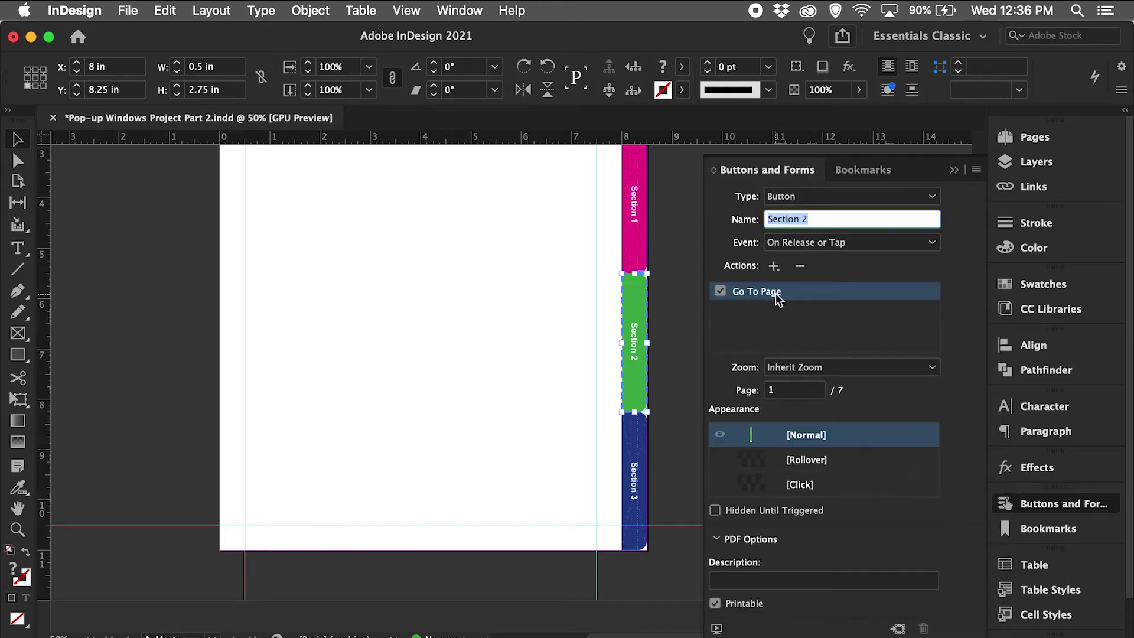
pyautogui.click(783, 392)
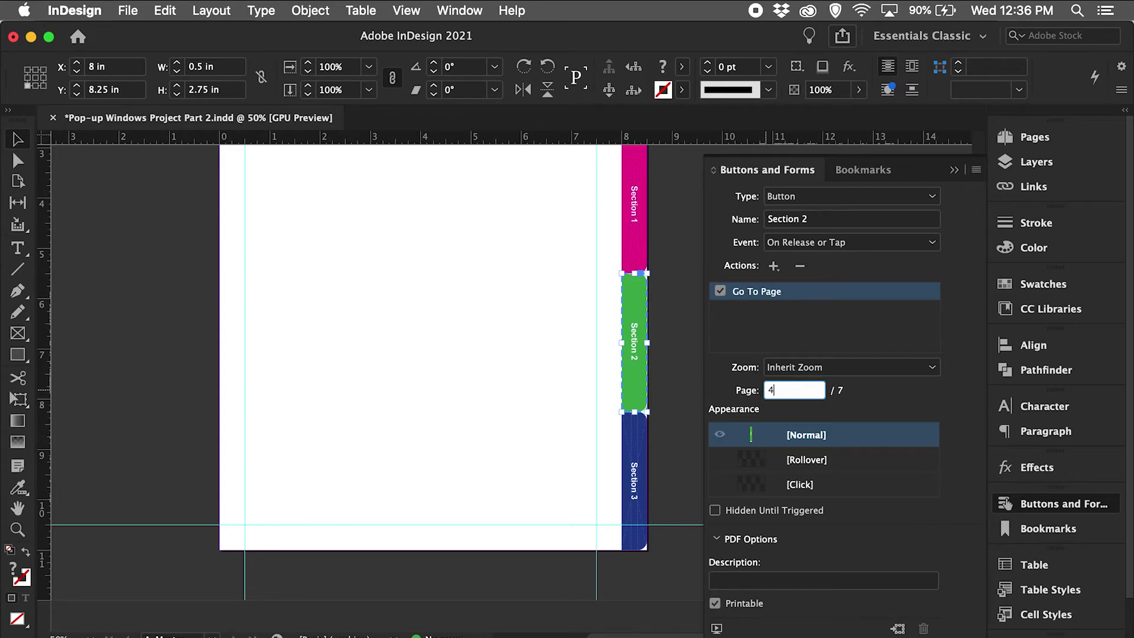
pyautogui.press('Return')
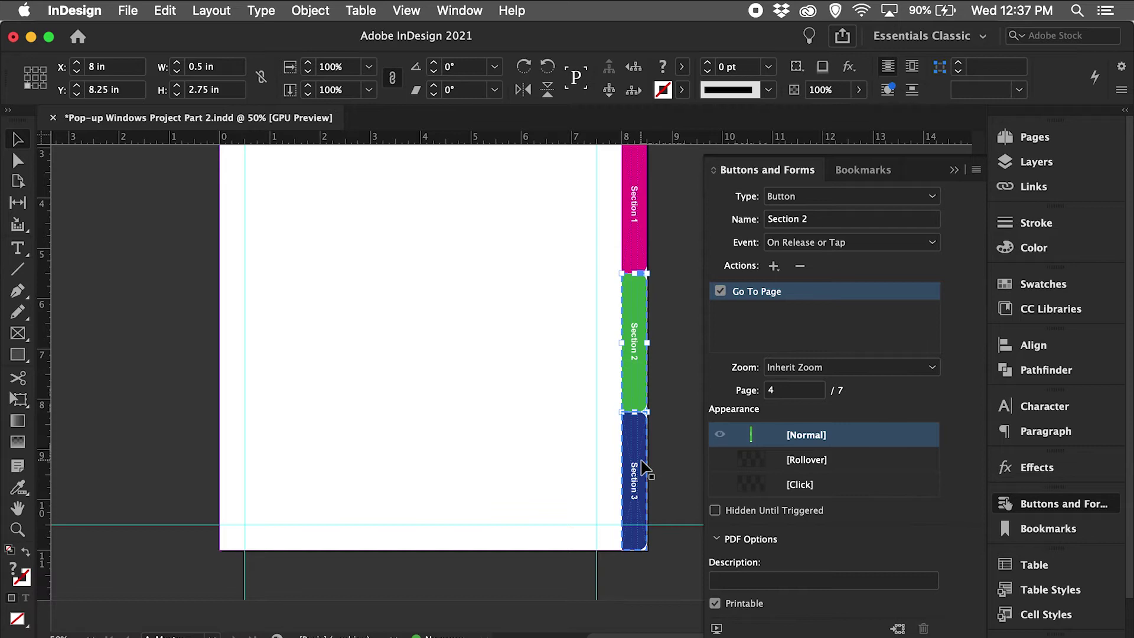
pyautogui.click(645, 470)
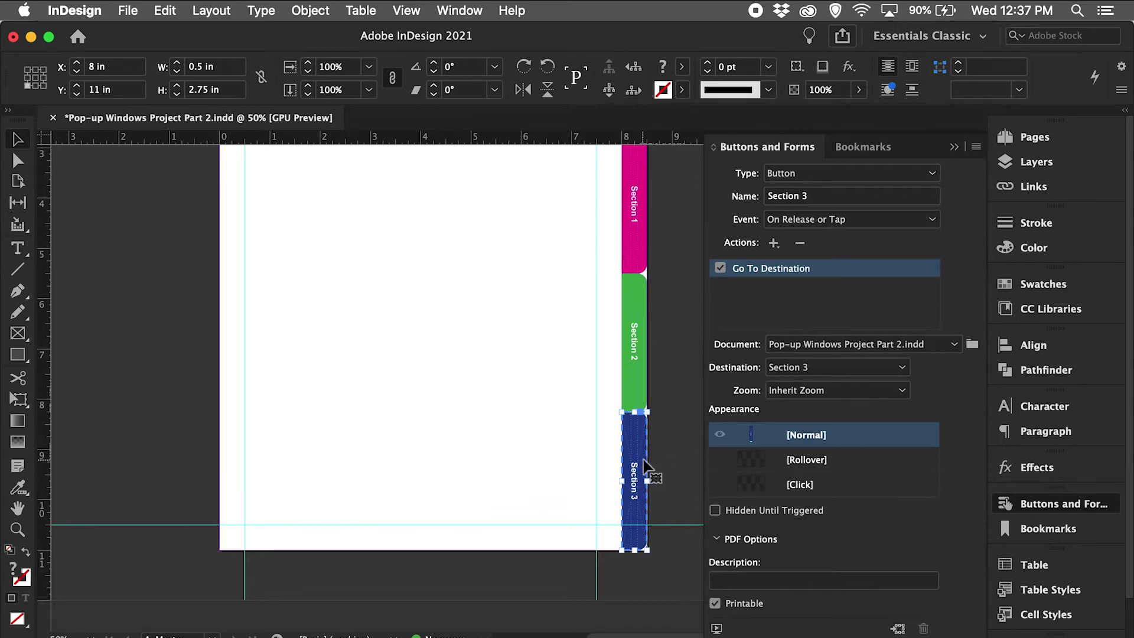
# - Swap the blue Section 3 tab's Go To Destination action for Go To Page, page 6
pyautogui.click(800, 242)
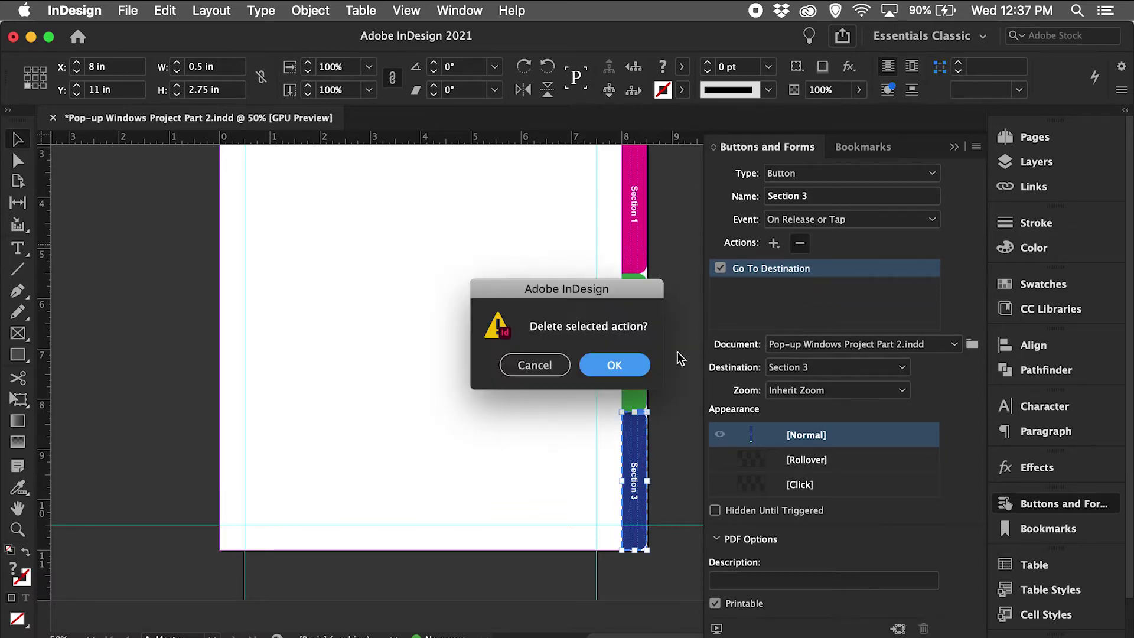
pyautogui.click(614, 365)
pyautogui.click(773, 307)
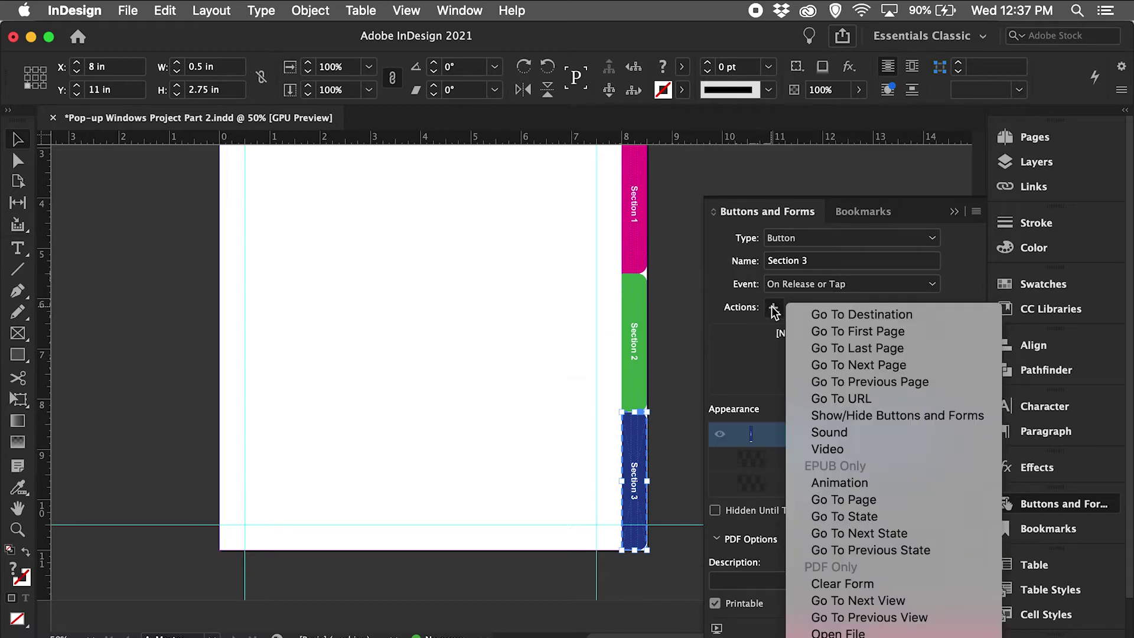
pyautogui.click(860, 500)
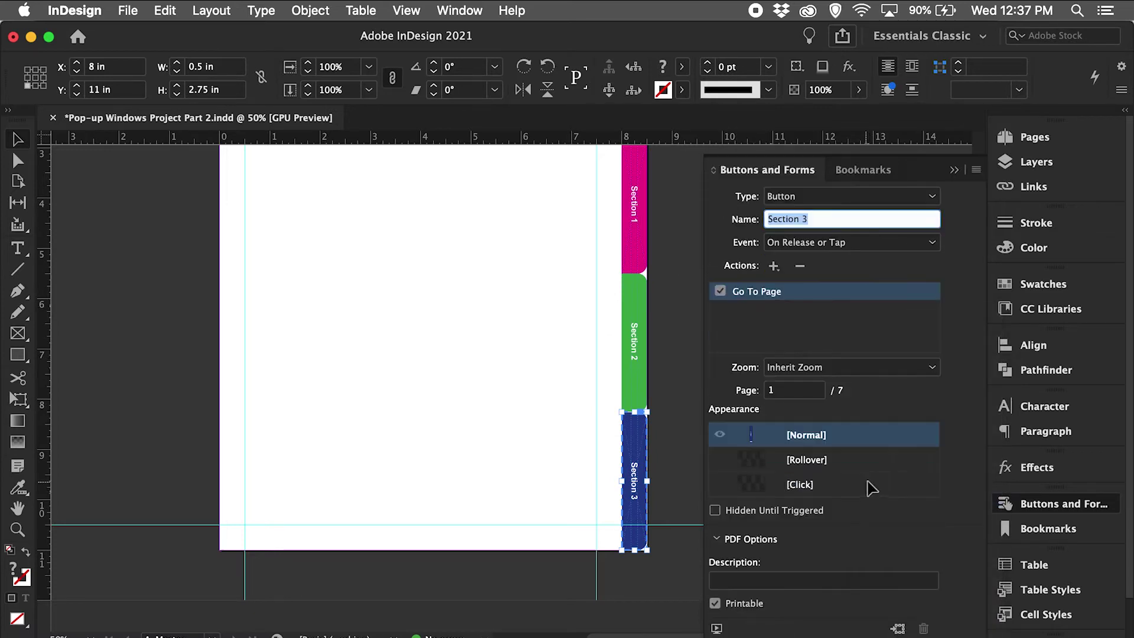
pyautogui.click(780, 392)
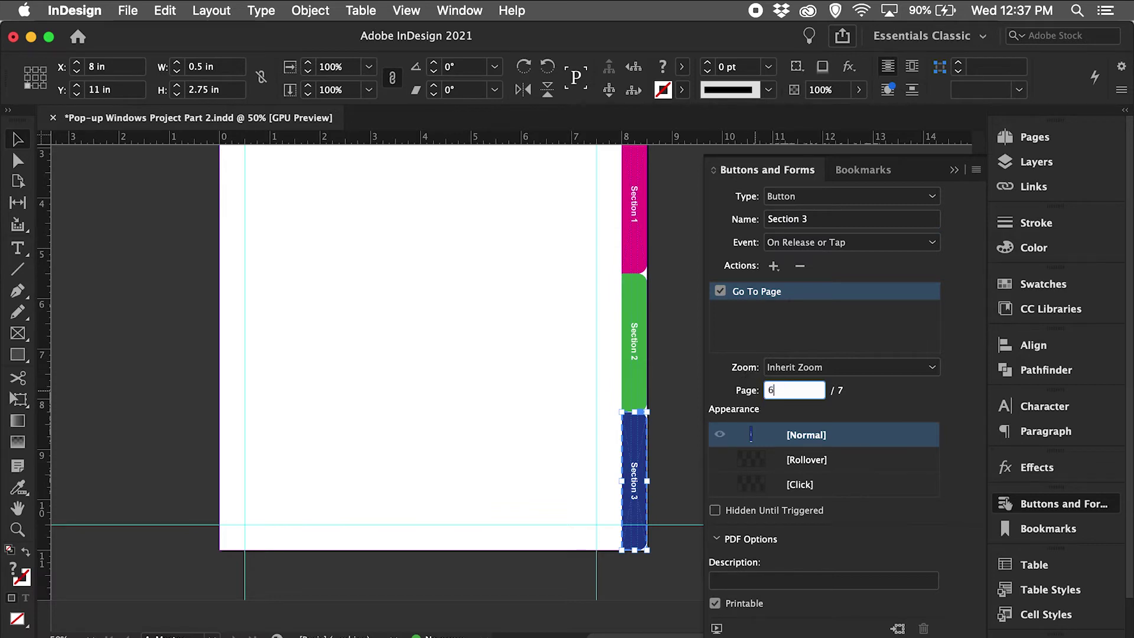
pyautogui.write('6')
pyautogui.click(684, 303)
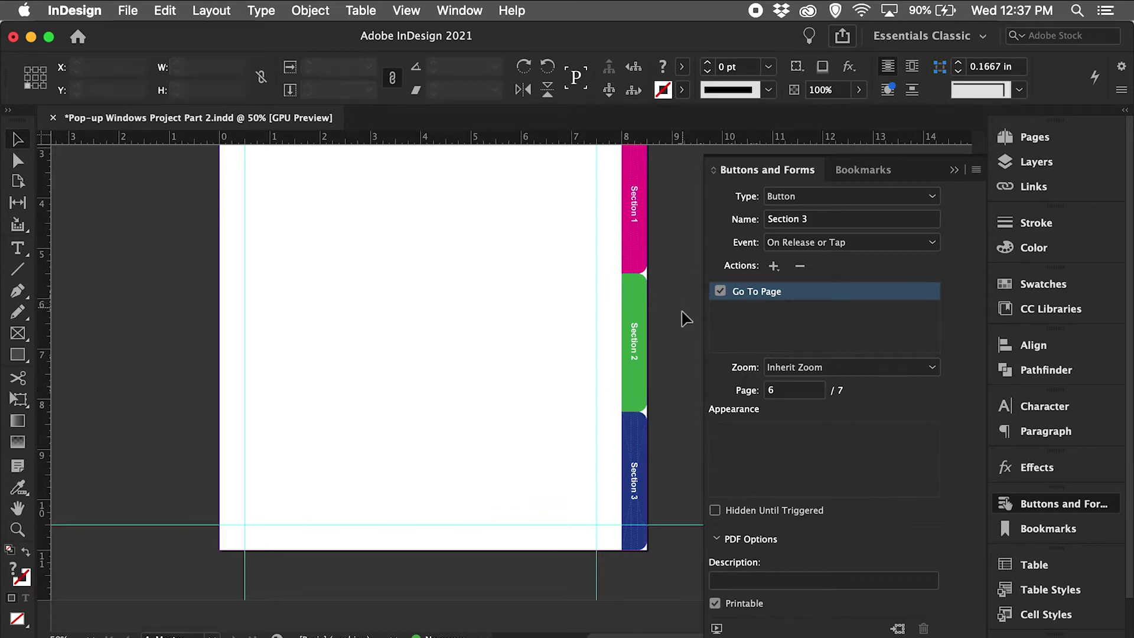
pyautogui.scroll(1, 685, 324)
pyautogui.scroll(3, 682, 323)
# - Check the Section 1 and Table of Contents tab buttons, then close Buttons and Forms
pyautogui.click(636, 393)
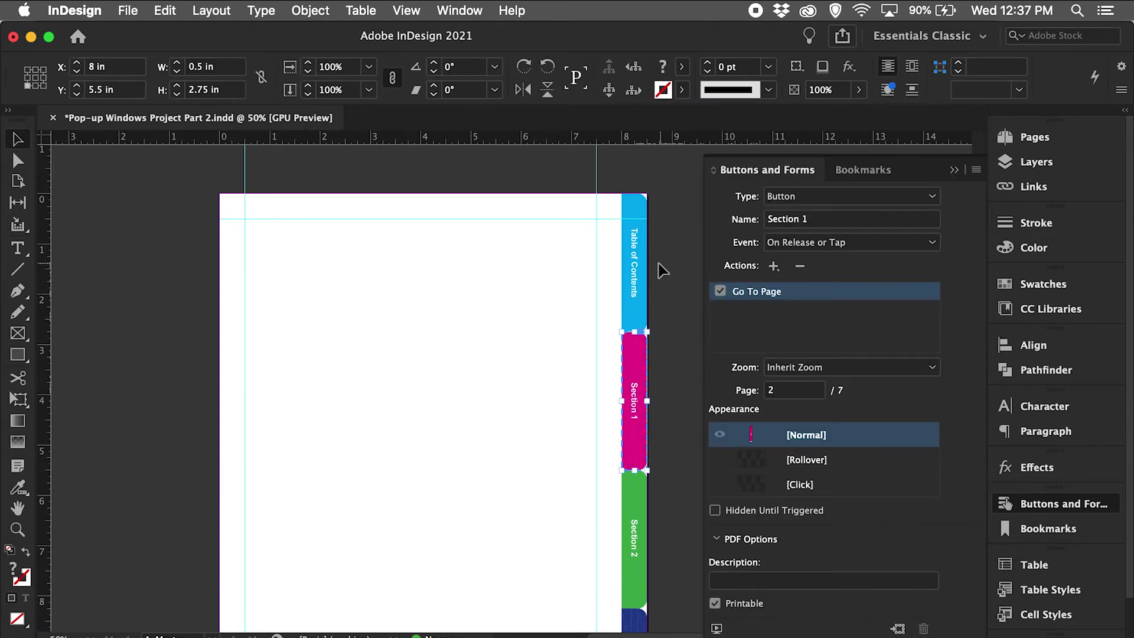
pyautogui.click(637, 265)
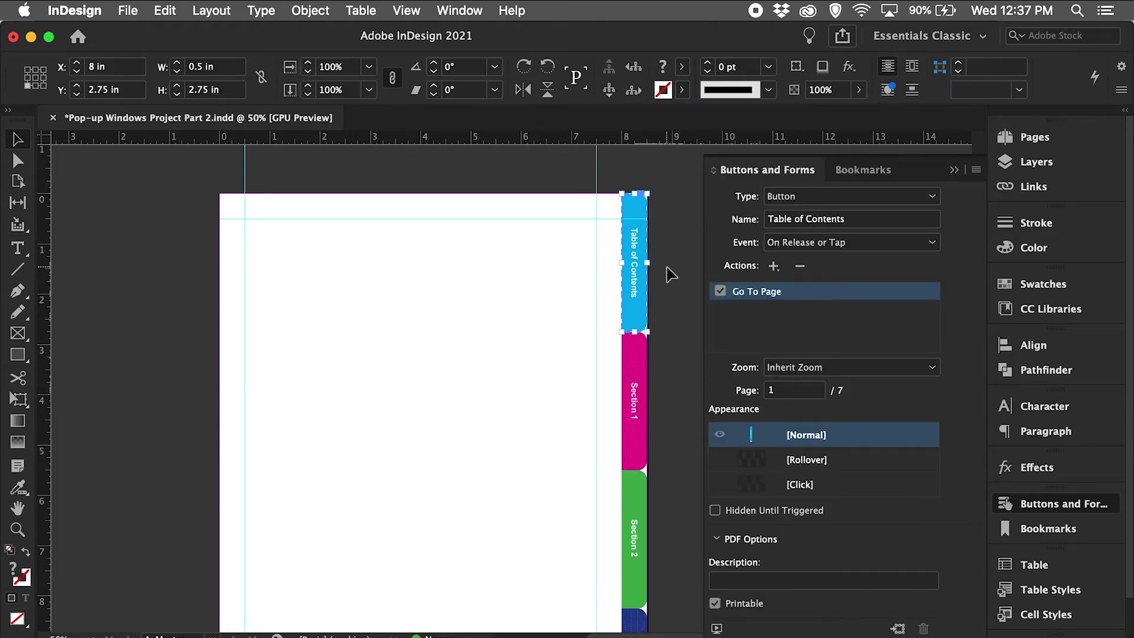
pyautogui.click(1071, 499)
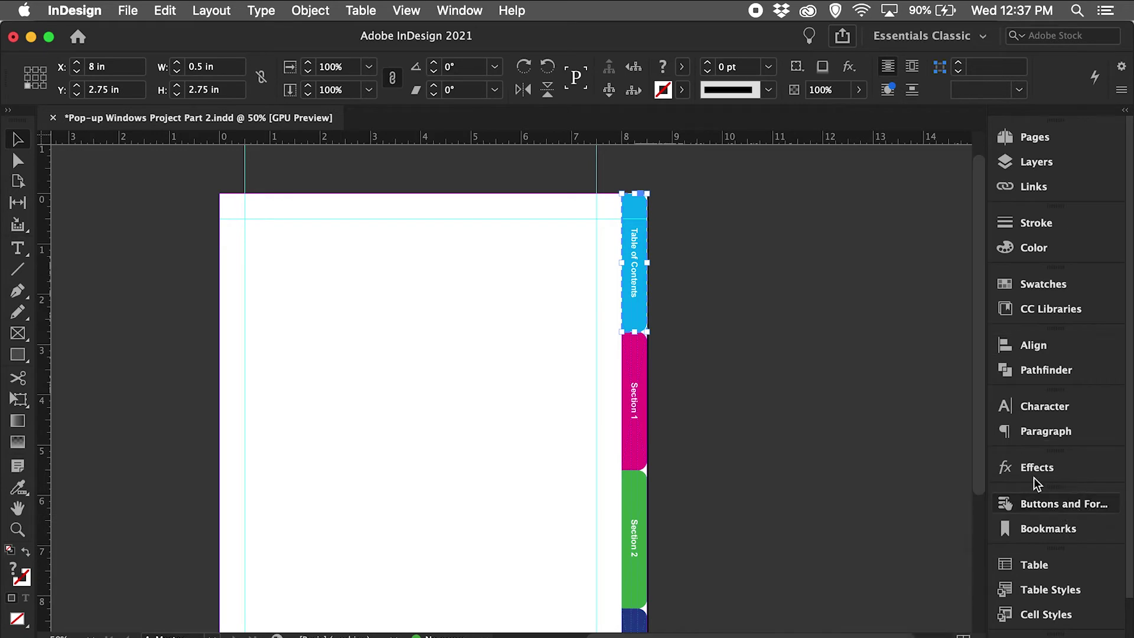
pyautogui.click(954, 356)
# - Jump to page 2, the Section 1 page, from the Pages panel
pyautogui.click(1031, 141)
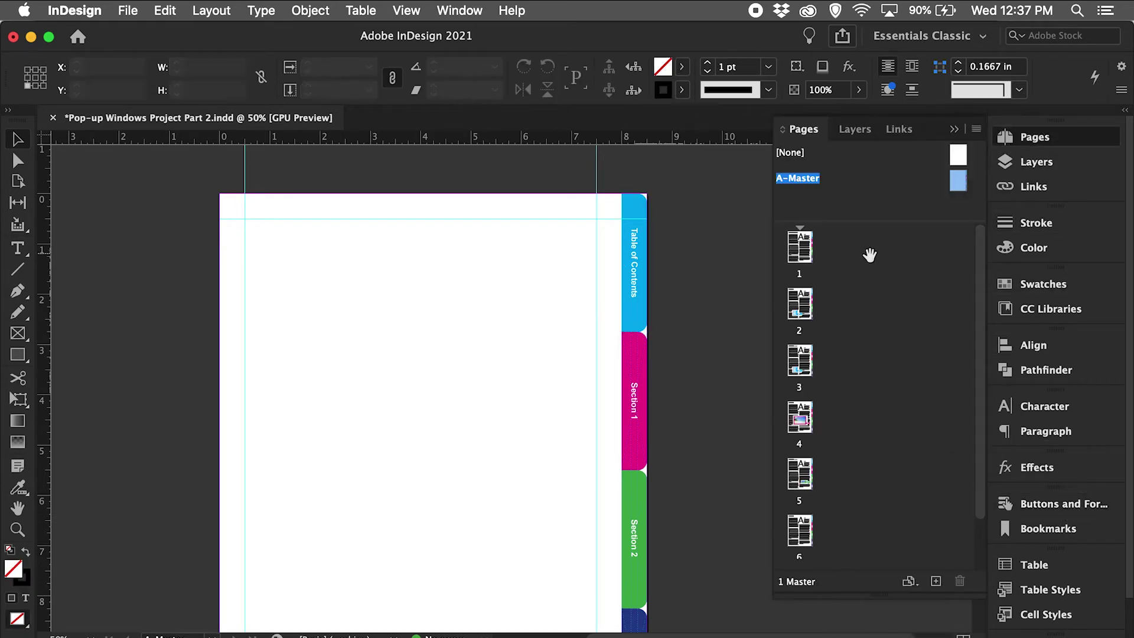
pyautogui.doubleClick(800, 306)
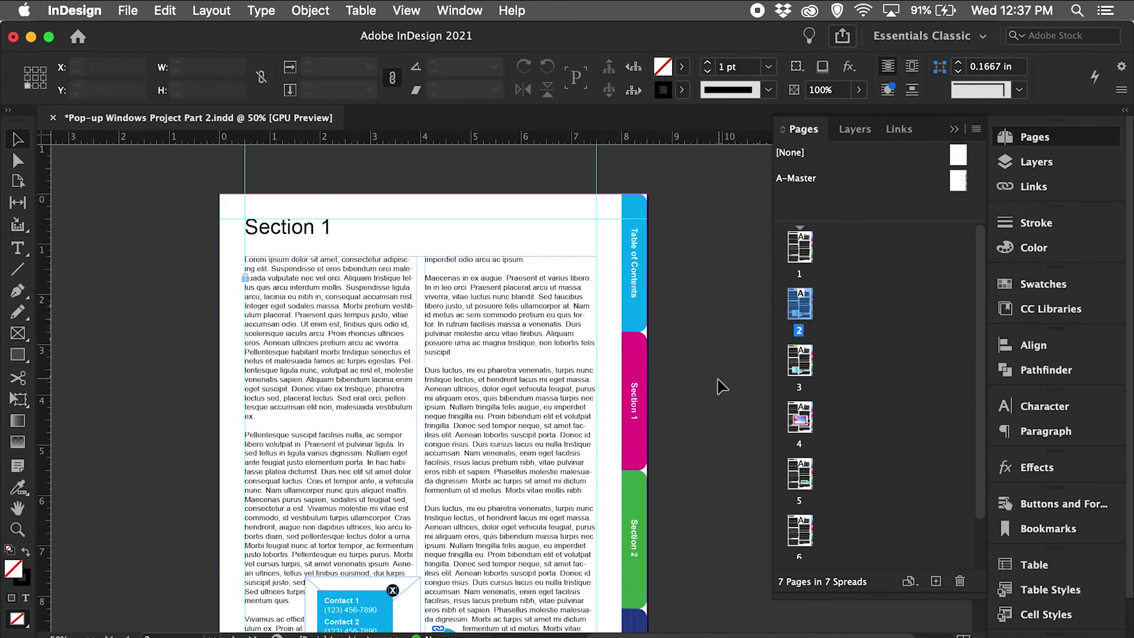
pyautogui.scroll(-5, 718, 387)
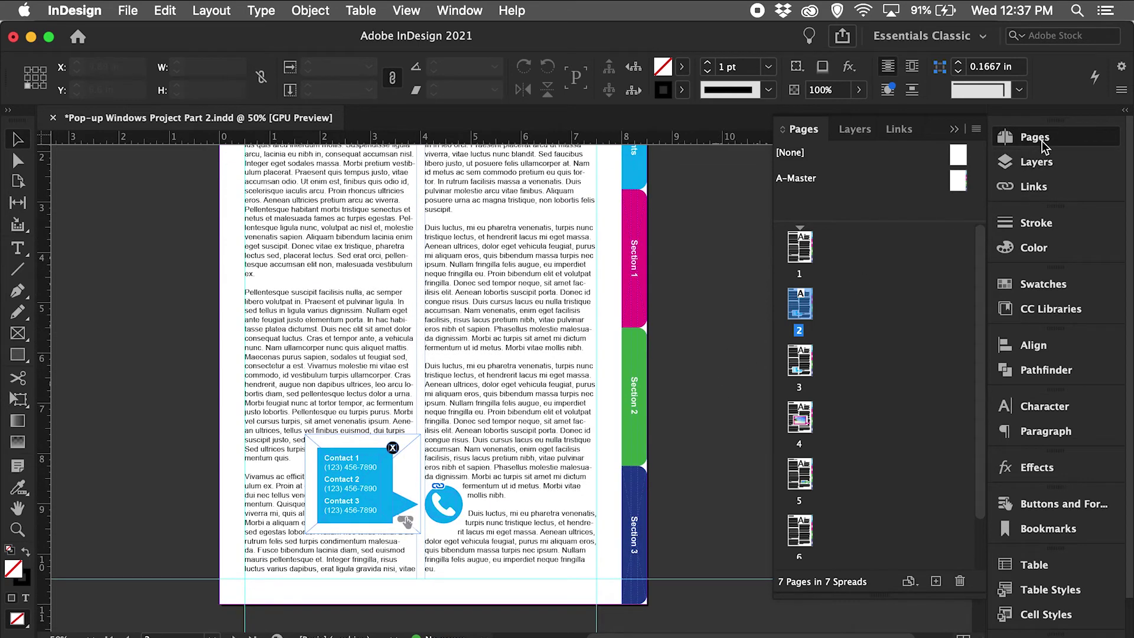
pyautogui.click(1034, 138)
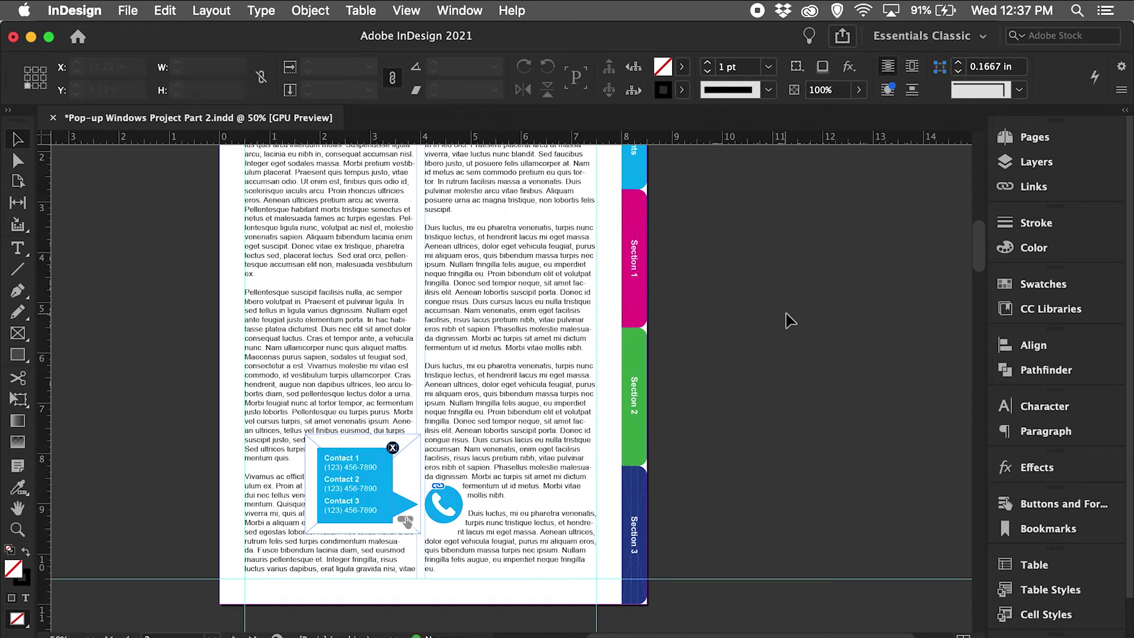
# - Publish the document online via Share > Publish Online and open the result in the browser
pyautogui.click(843, 37)
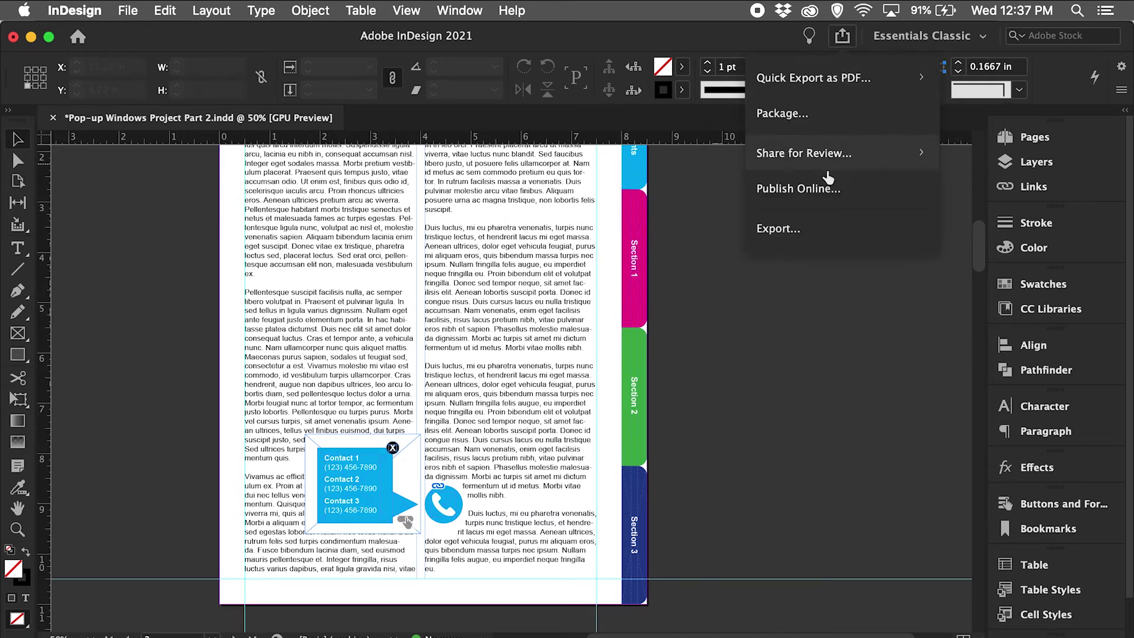
pyautogui.click(826, 189)
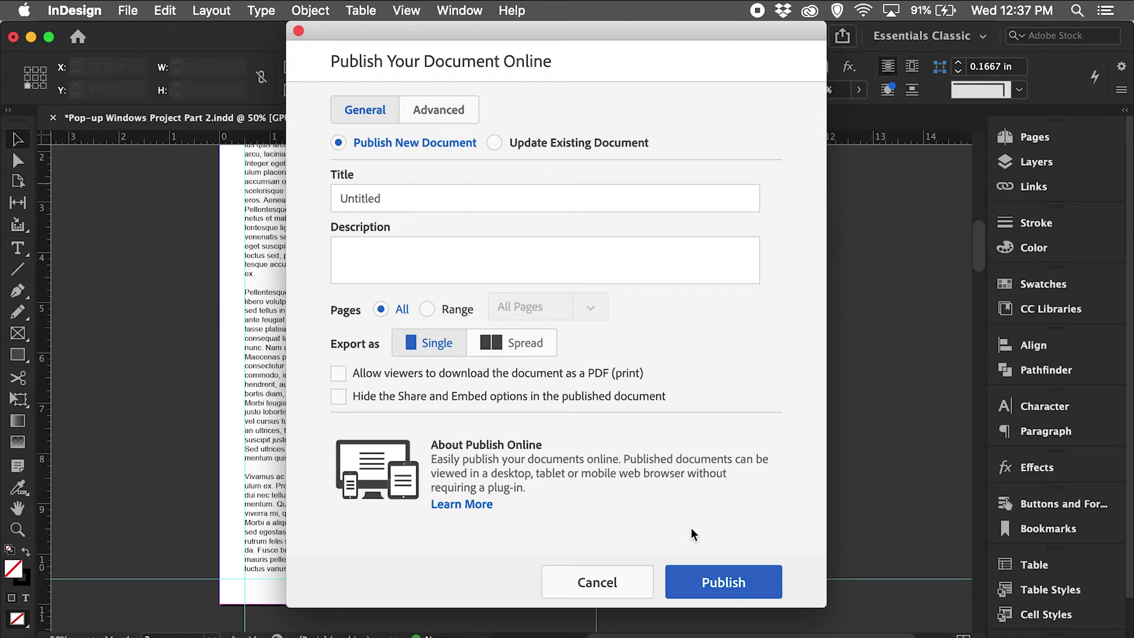
pyautogui.click(724, 583)
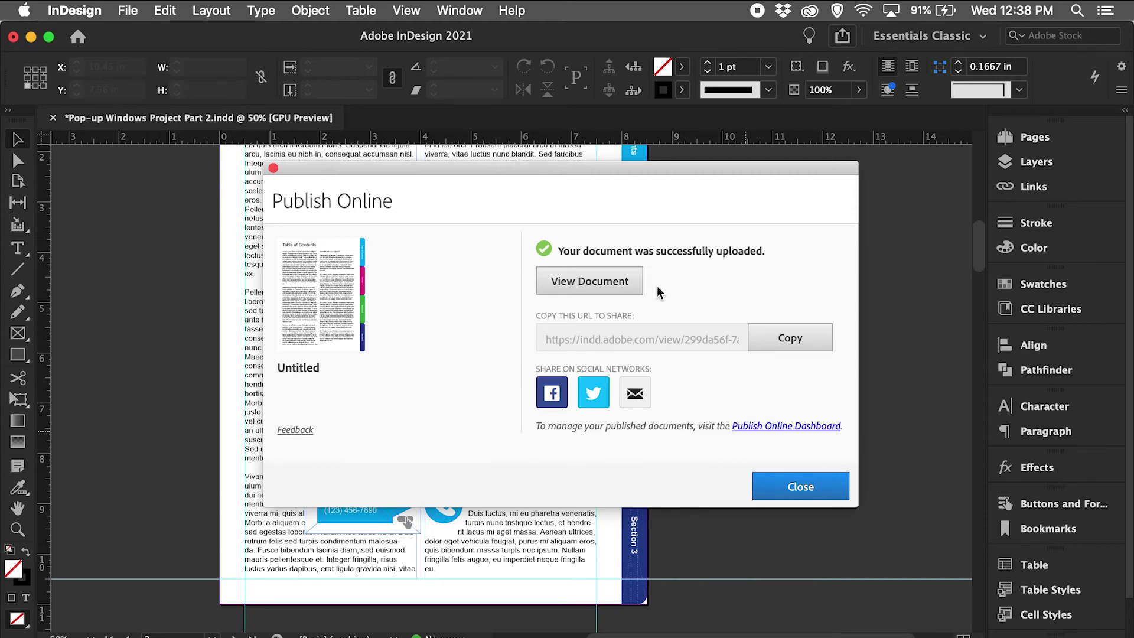
pyautogui.click(621, 285)
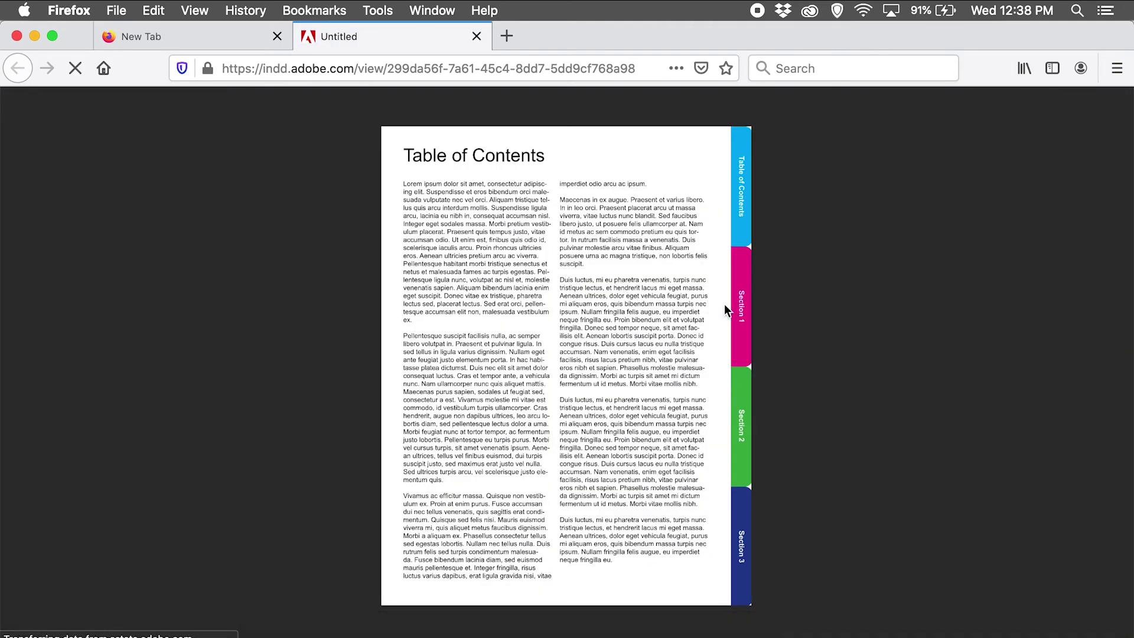
# - Test the Section 1 tab link and the phone contact pop-ups on both Section 1 pages
pyautogui.click(741, 311)
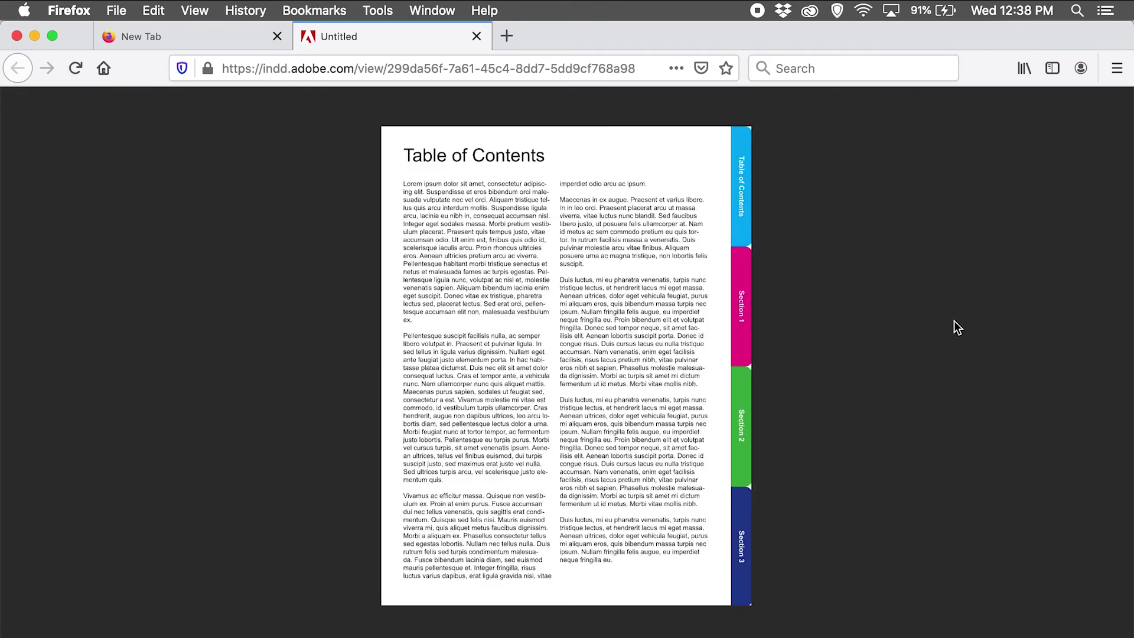
pyautogui.moveTo(1103, 349)
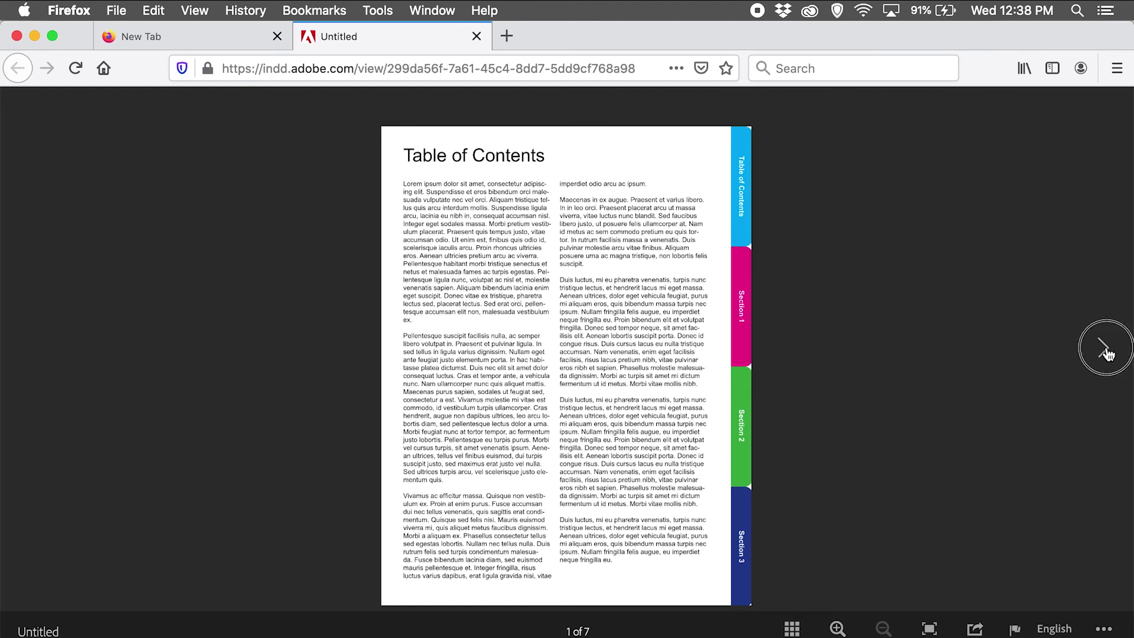
pyautogui.click(1104, 350)
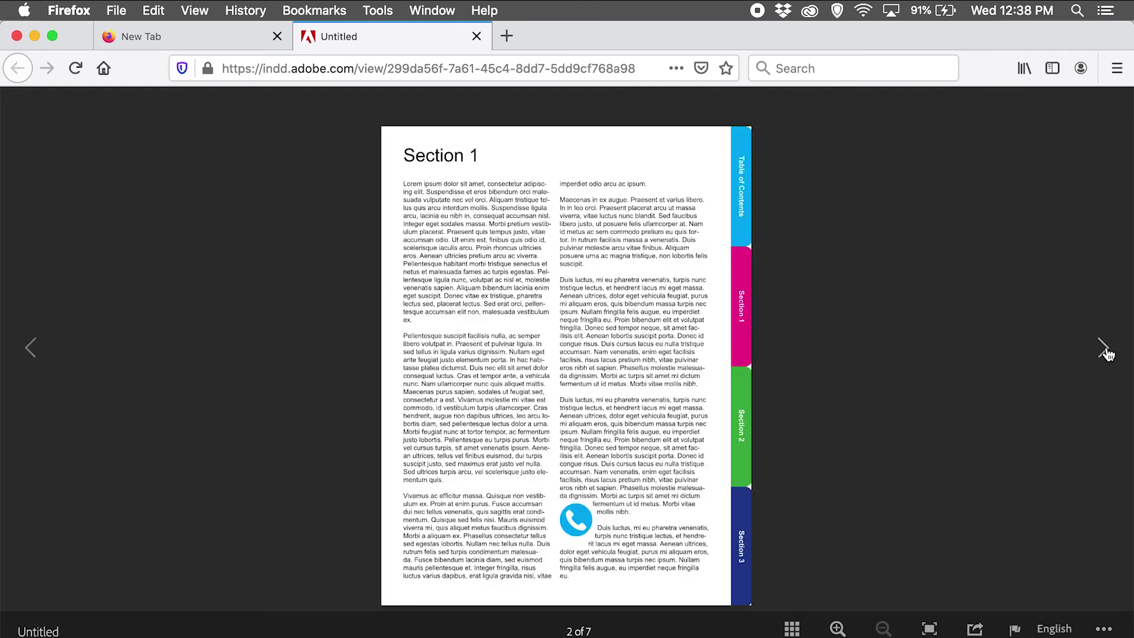
pyautogui.click(578, 523)
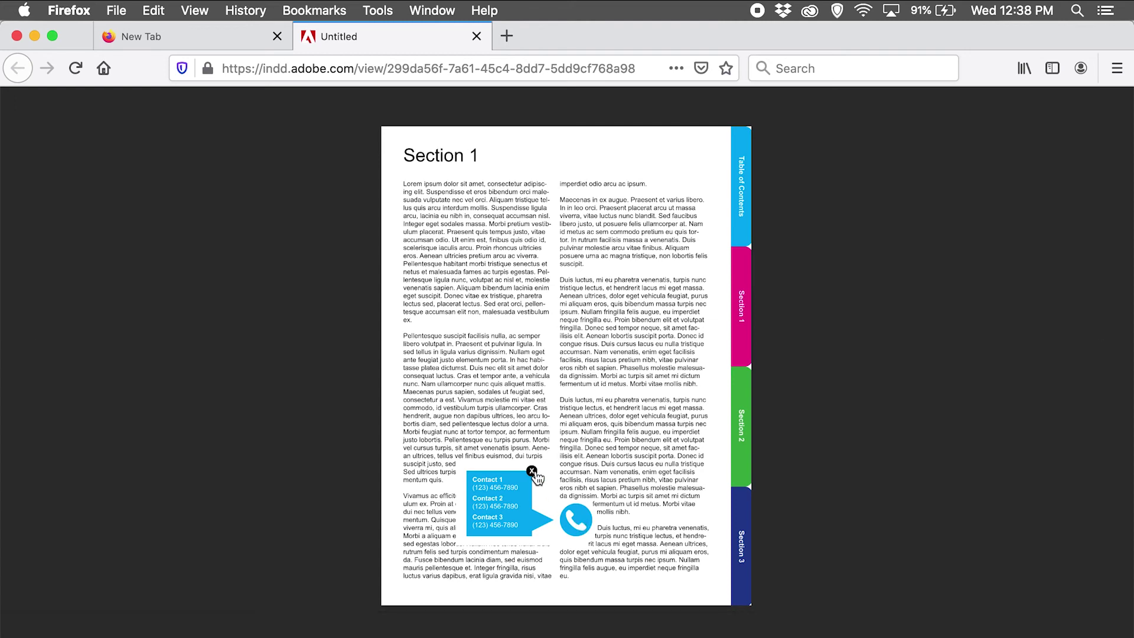
pyautogui.click(532, 472)
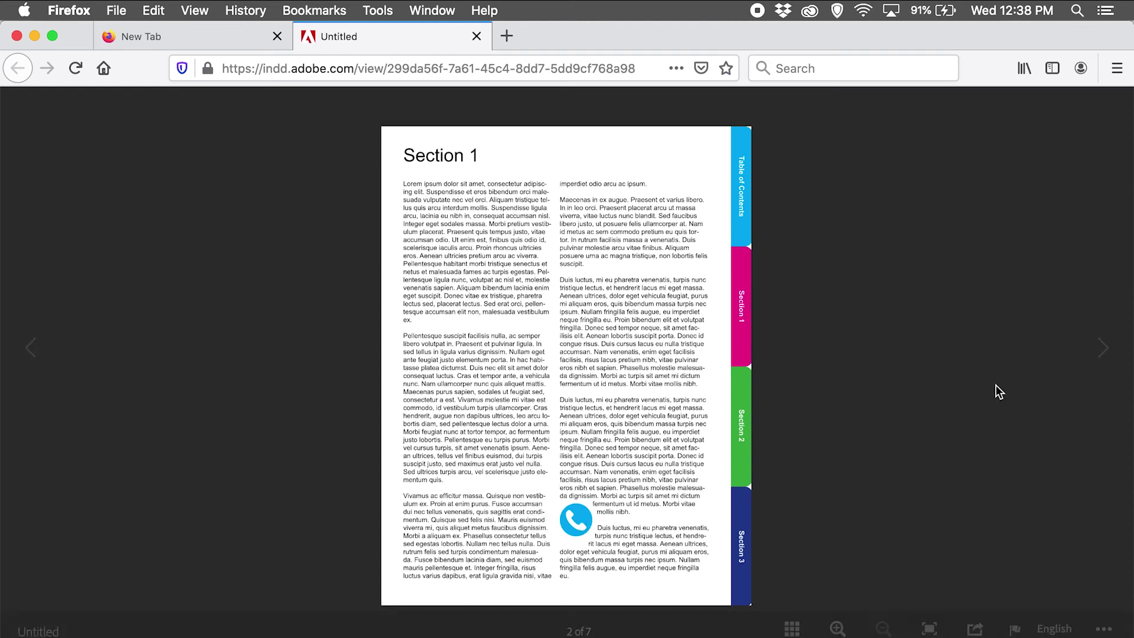
pyautogui.click(1102, 348)
pyautogui.click(571, 520)
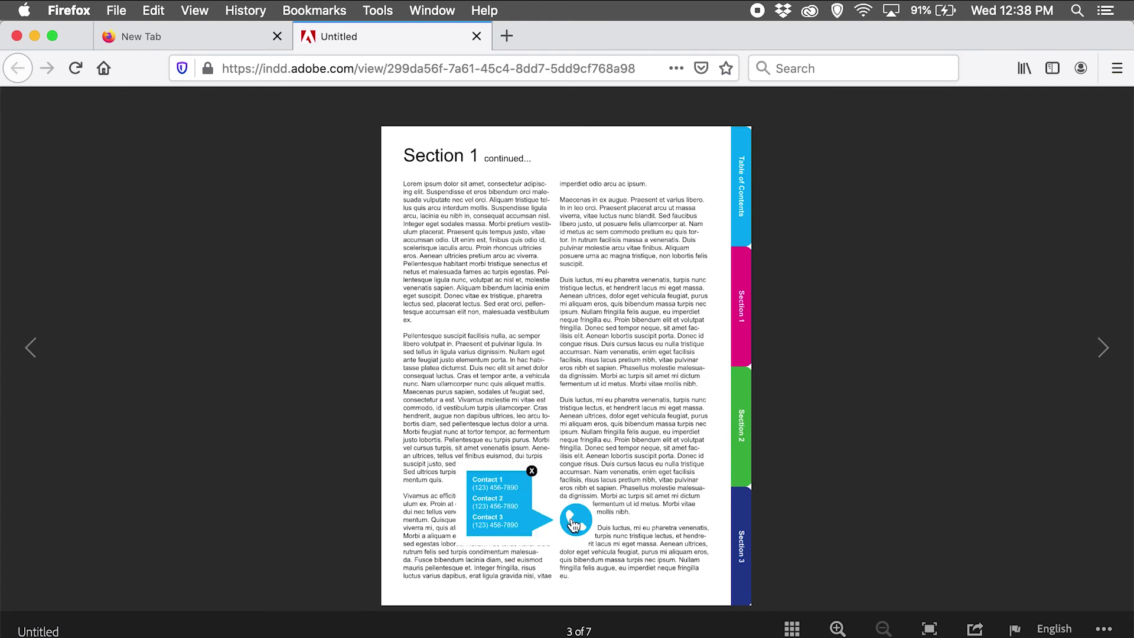
pyautogui.click(531, 470)
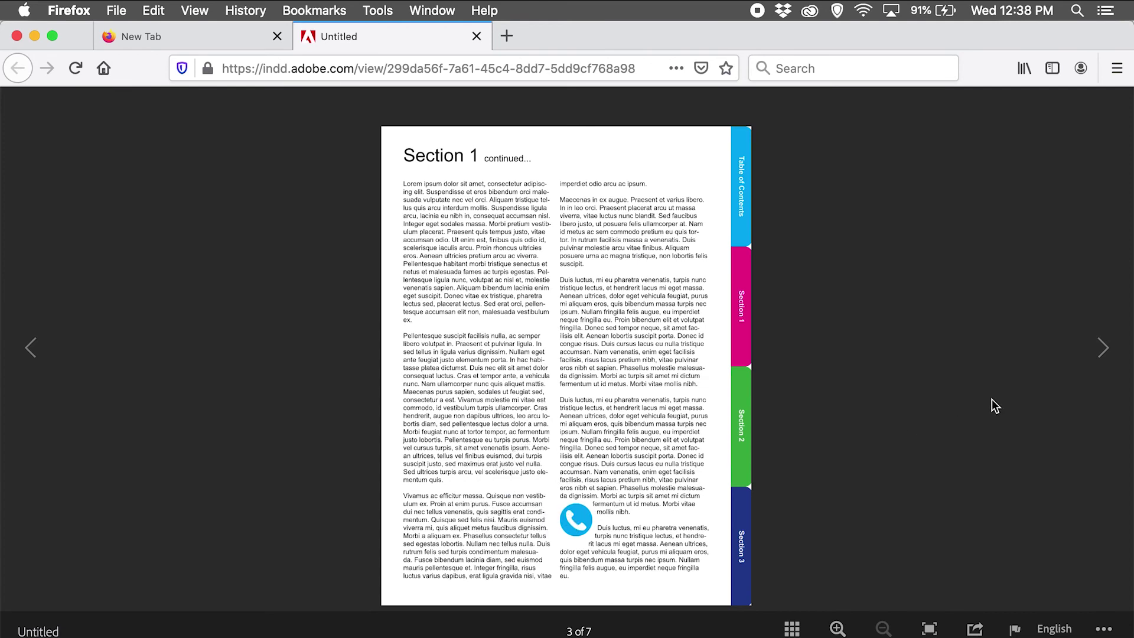
# - Test the Section 2 beach image pop-up, then open the page 5 globe learn-more callout
pyautogui.click(1102, 355)
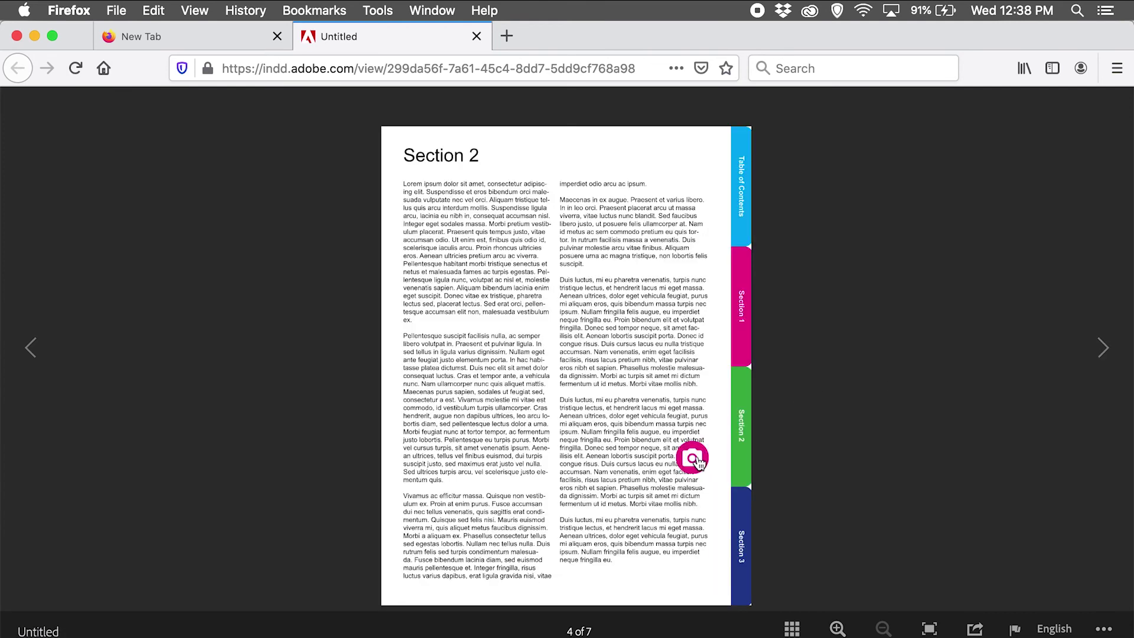
pyautogui.click(693, 460)
pyautogui.click(649, 355)
pyautogui.click(1097, 358)
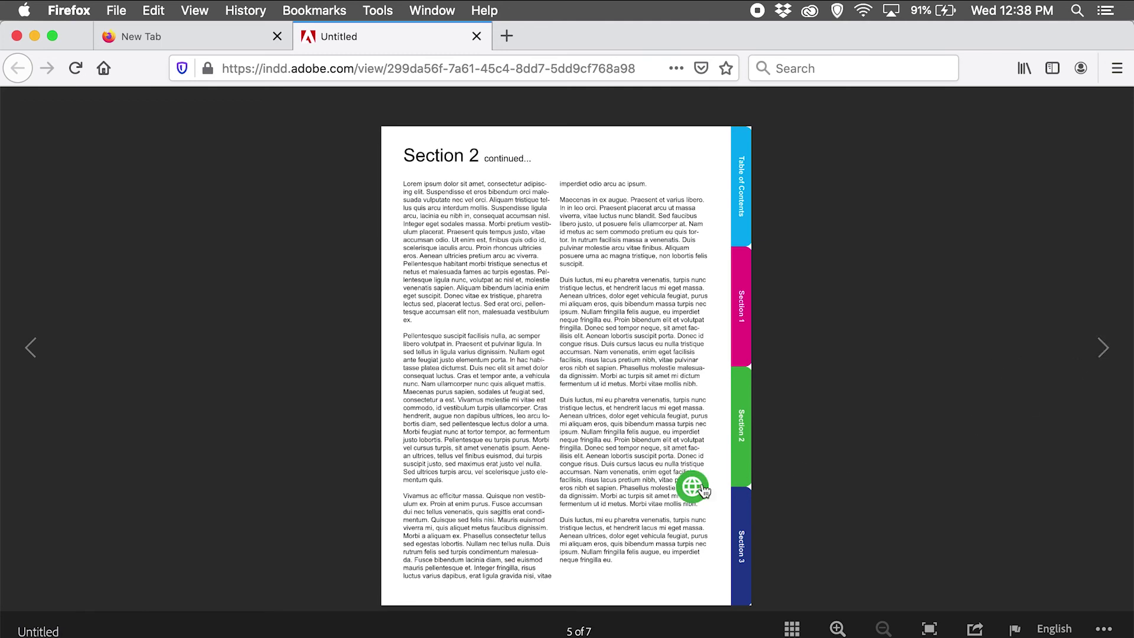
pyautogui.click(695, 490)
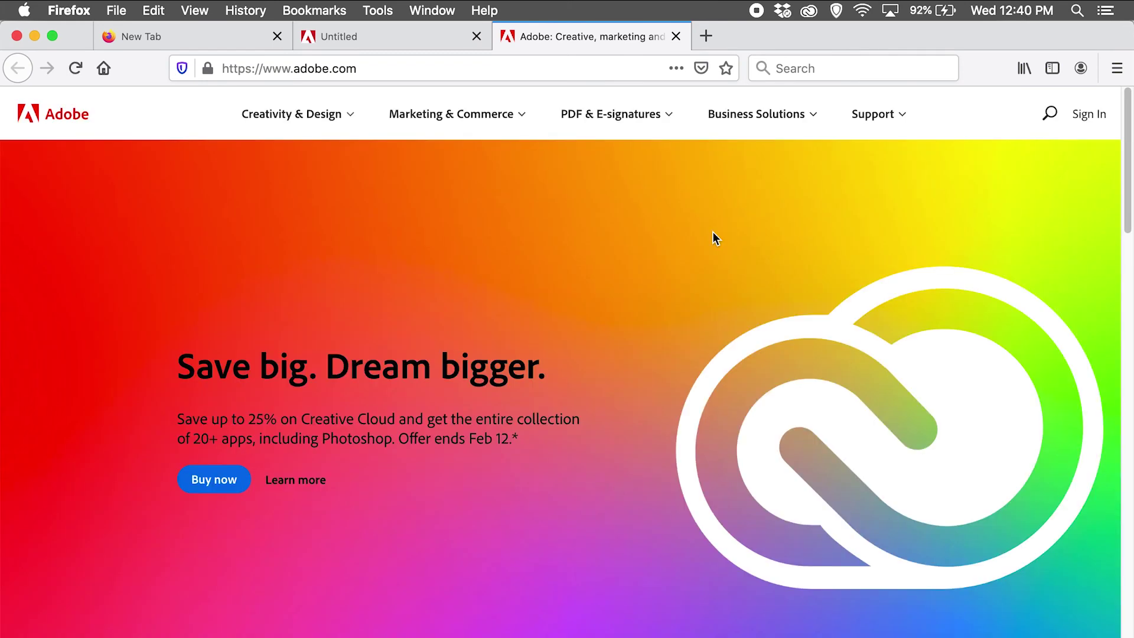
# - Return to the published document's viewer tab and select its web address in the address bar
pyautogui.click(388, 33)
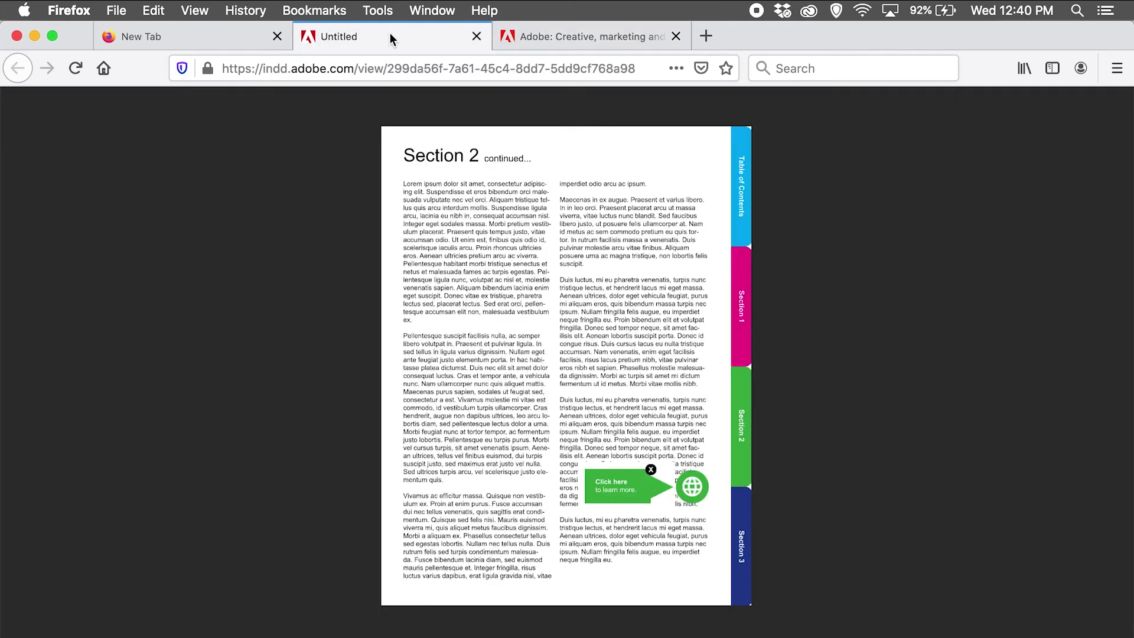
pyautogui.click(509, 69)
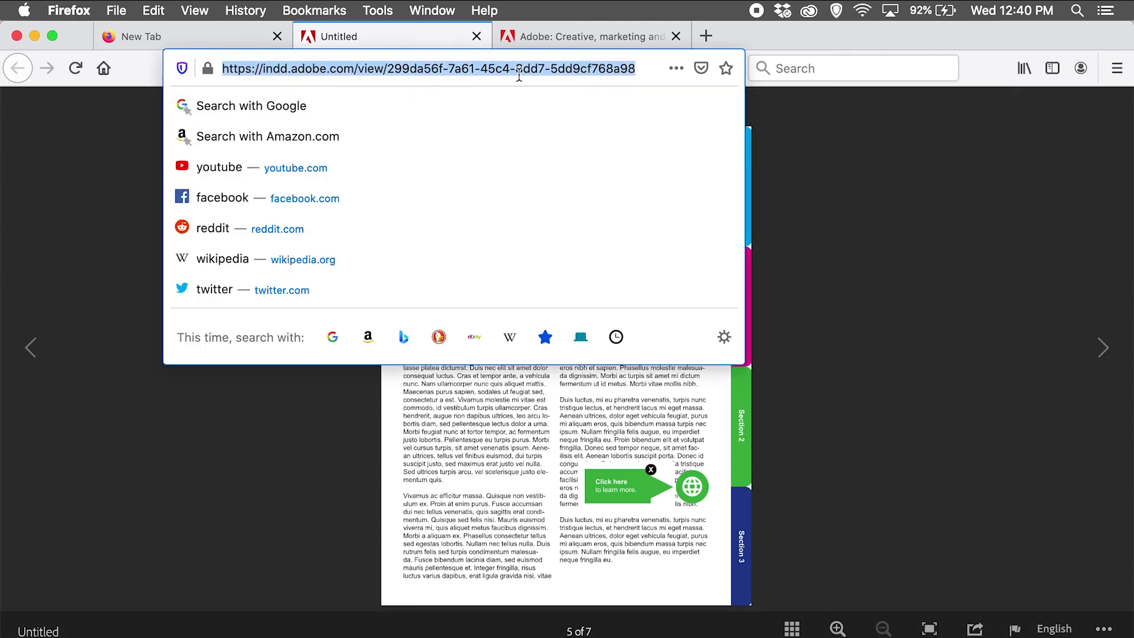